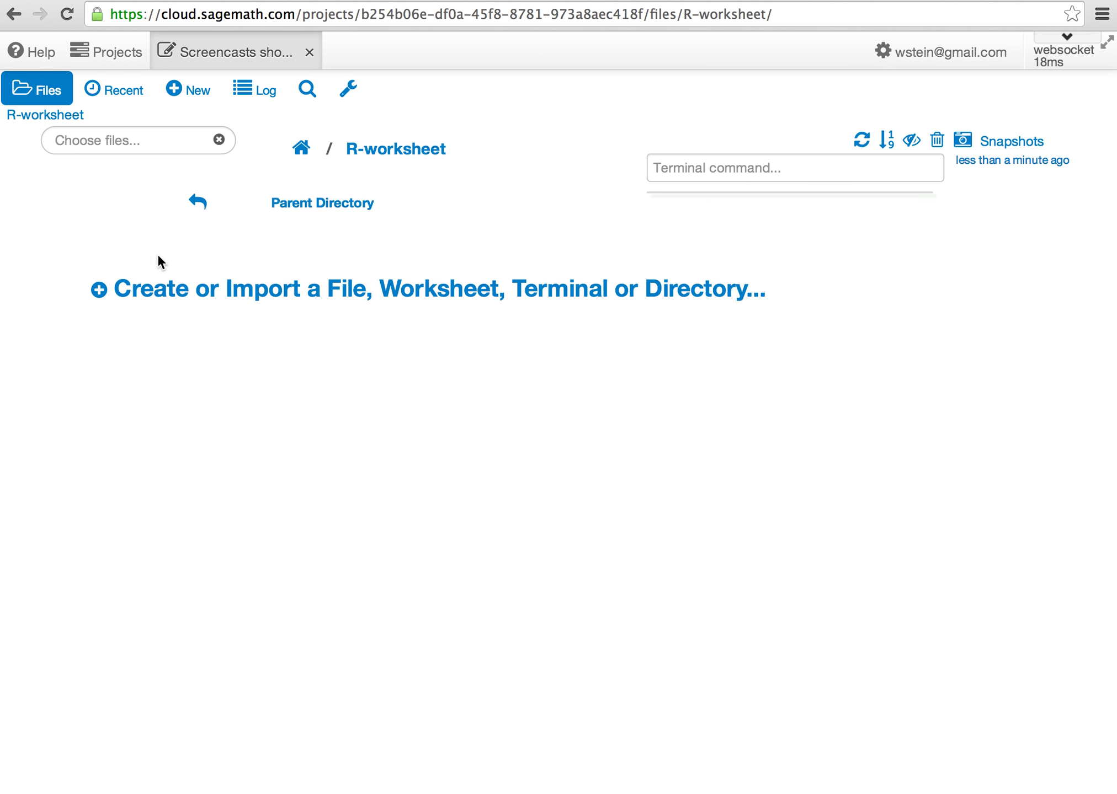
Create a new Sage worksheet named r-demo in the R-worksheet folder.
click(189, 90)
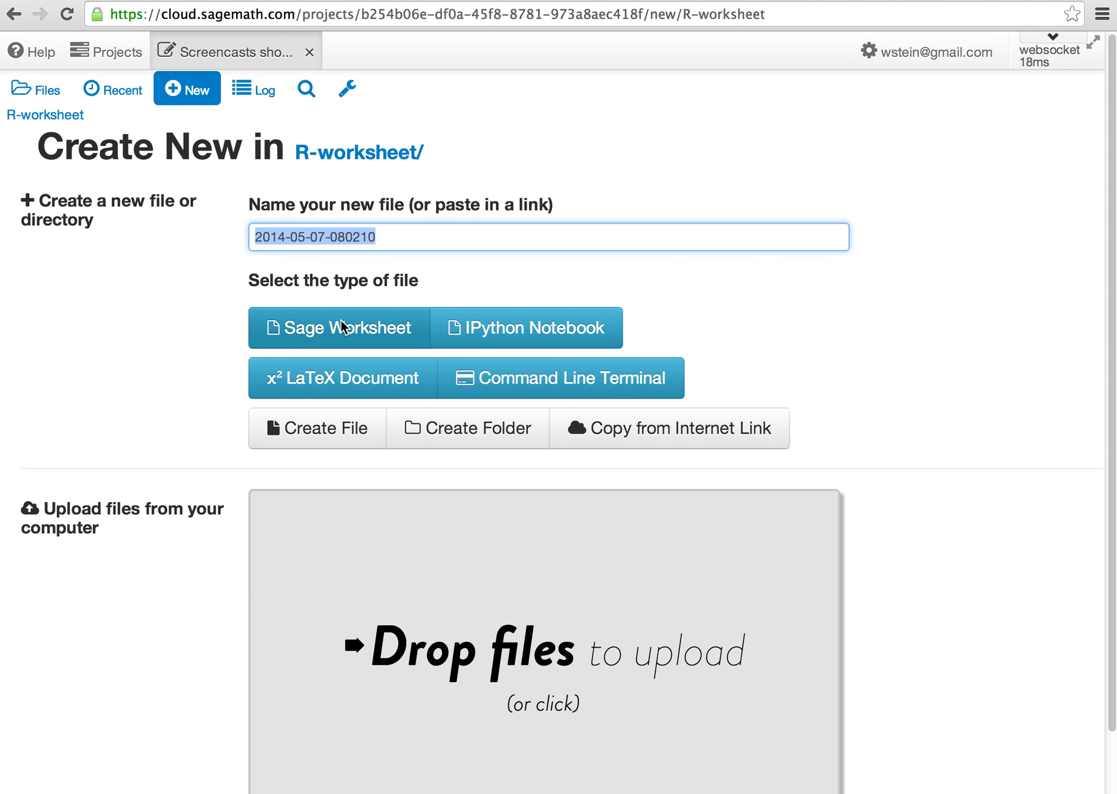
text(r-demo)
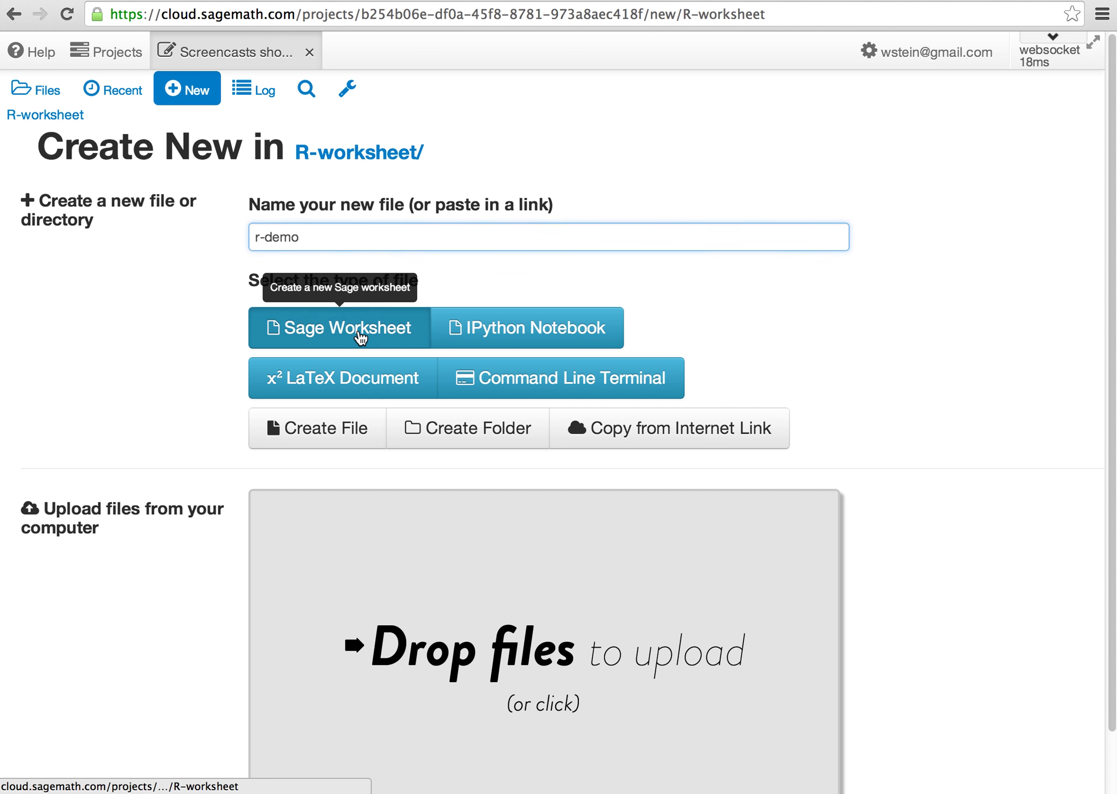
click(361, 337)
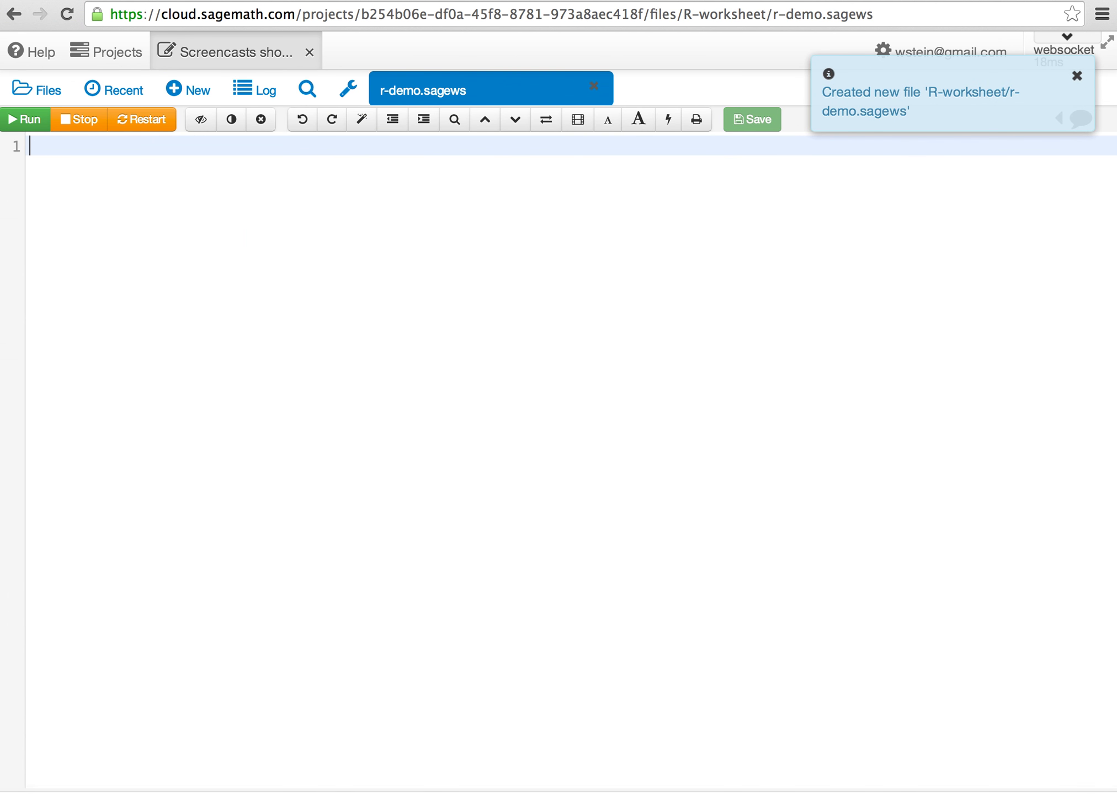
text(%r)
Run a %r cell defining x <- c(1,2,3,8,10,12).
key(Return)
key(Return)
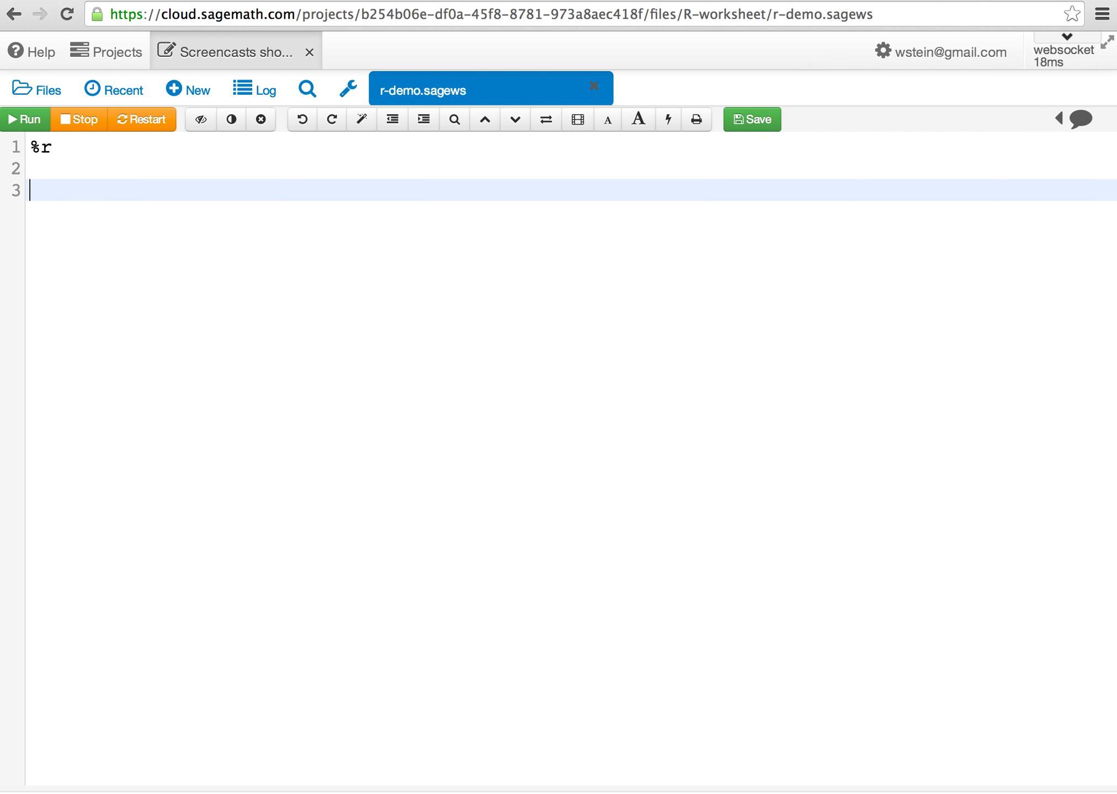
text(x -)
key(BackSpace)
text(<- c(1,2,3,8,)
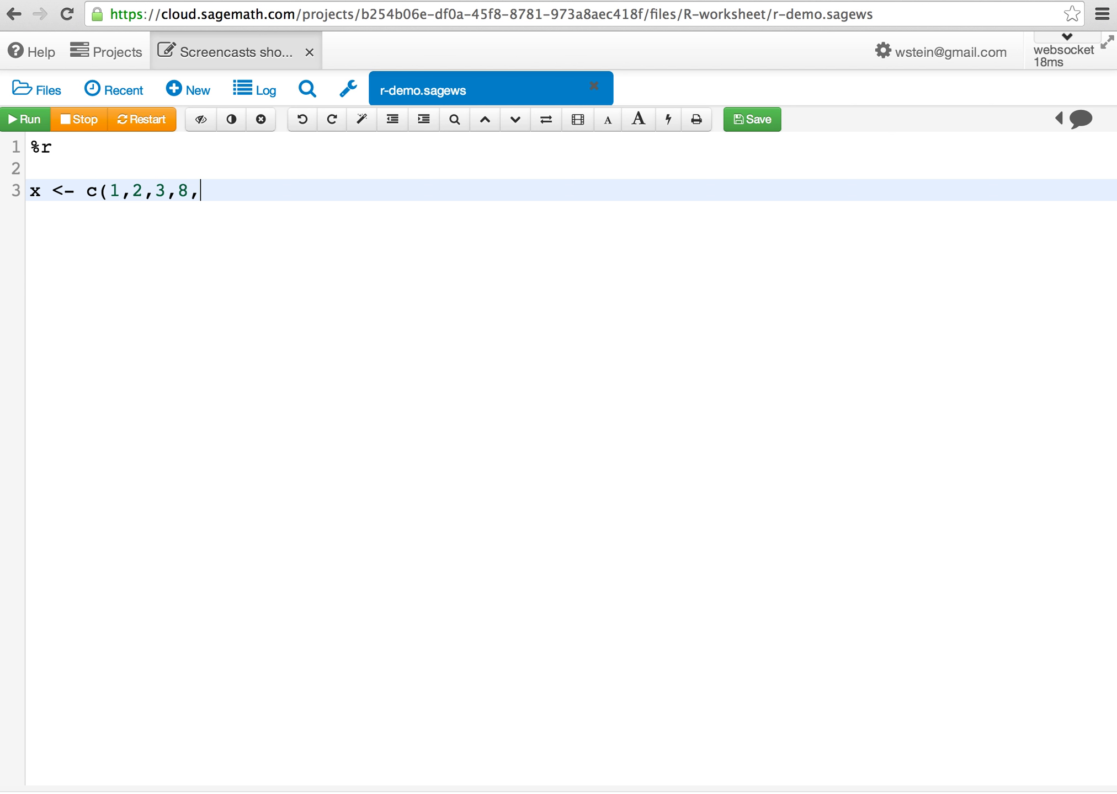
text(10,12)
text())
key(shift+Return)
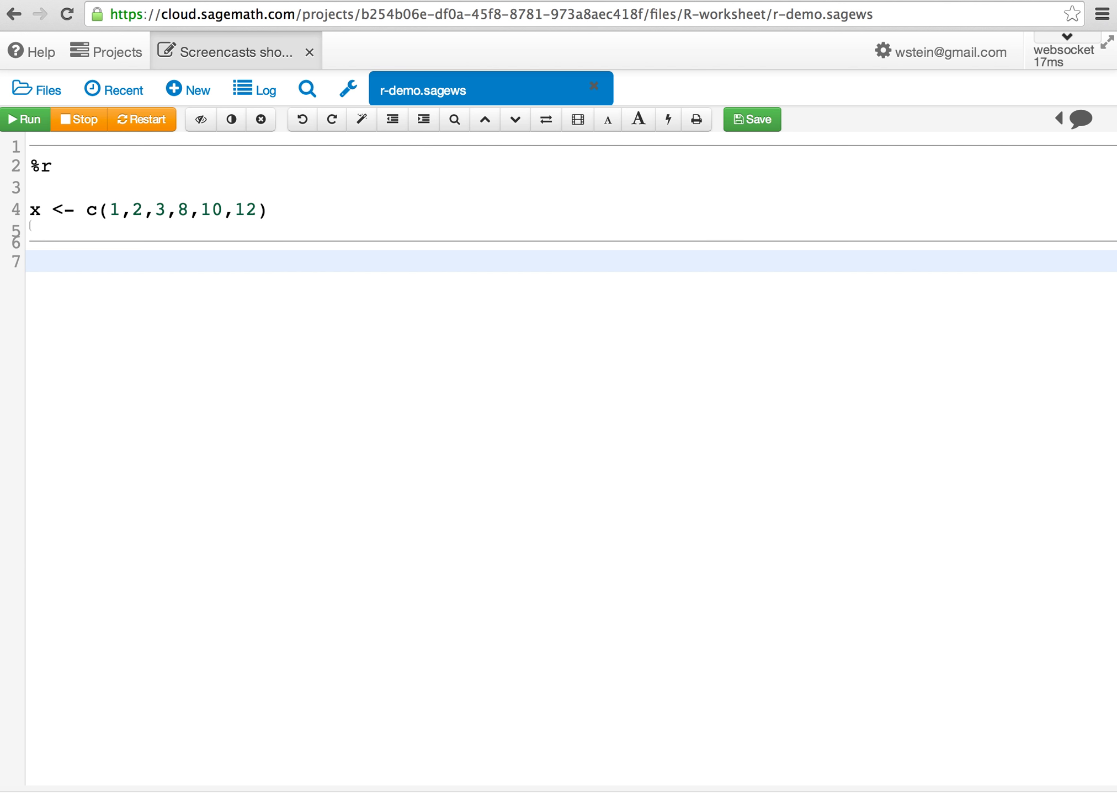
text(sd(x)
text())
Run sd(x) in Sage mode, then rerun it as a %r cell returning 4.604346.
key(shift+Return)
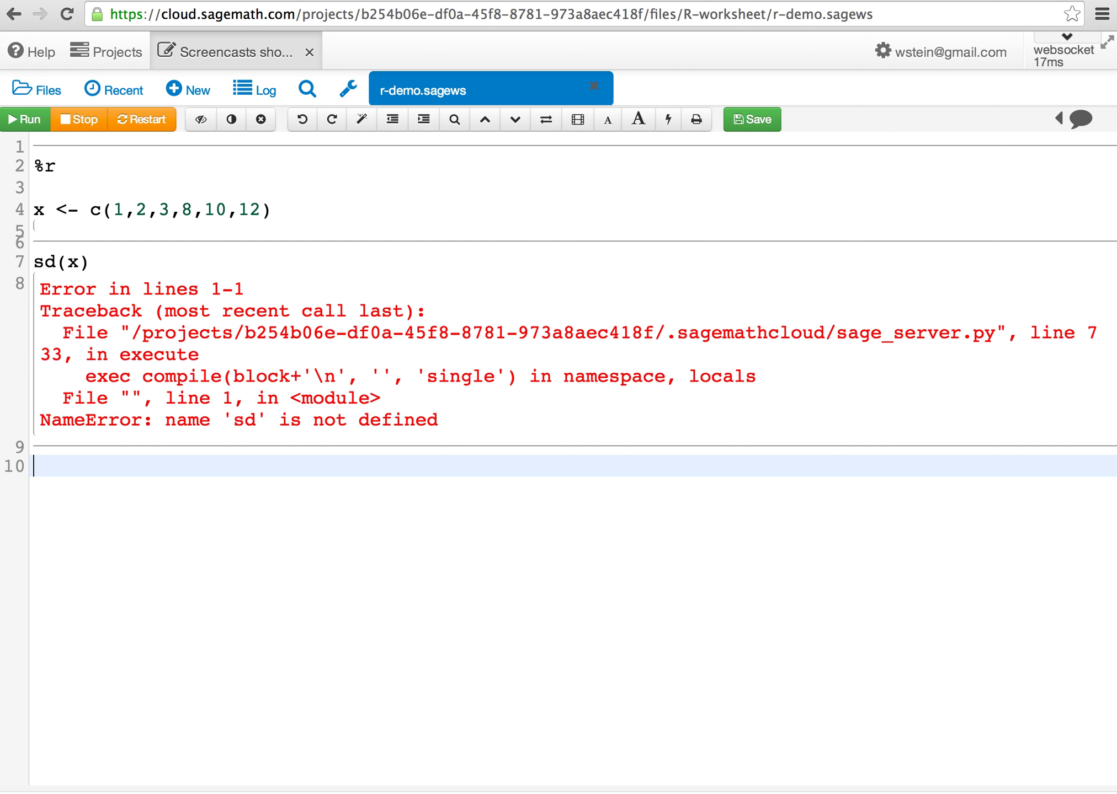
text(%r)
key(Return)
text(sd(x))
key(shift+Return)
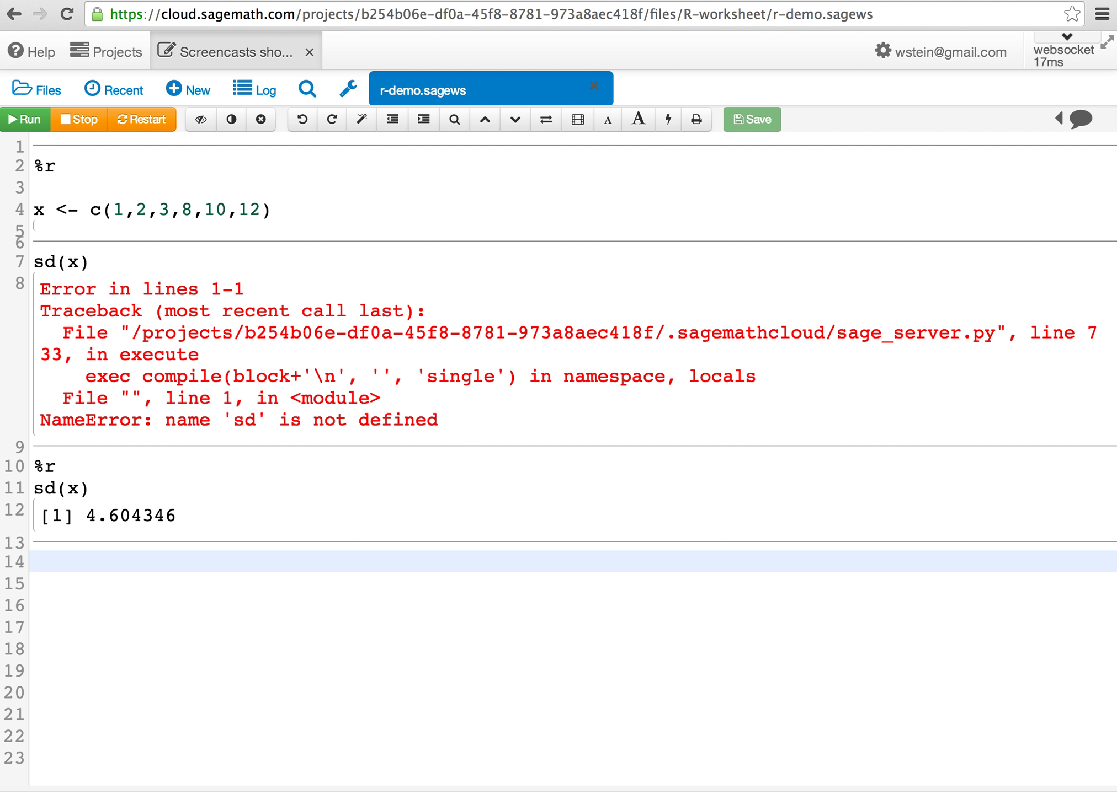
text(%default_mode r)
Run %default_mode r, then a plain sd(x) cell returning 4.604346.
key(shift+Return)
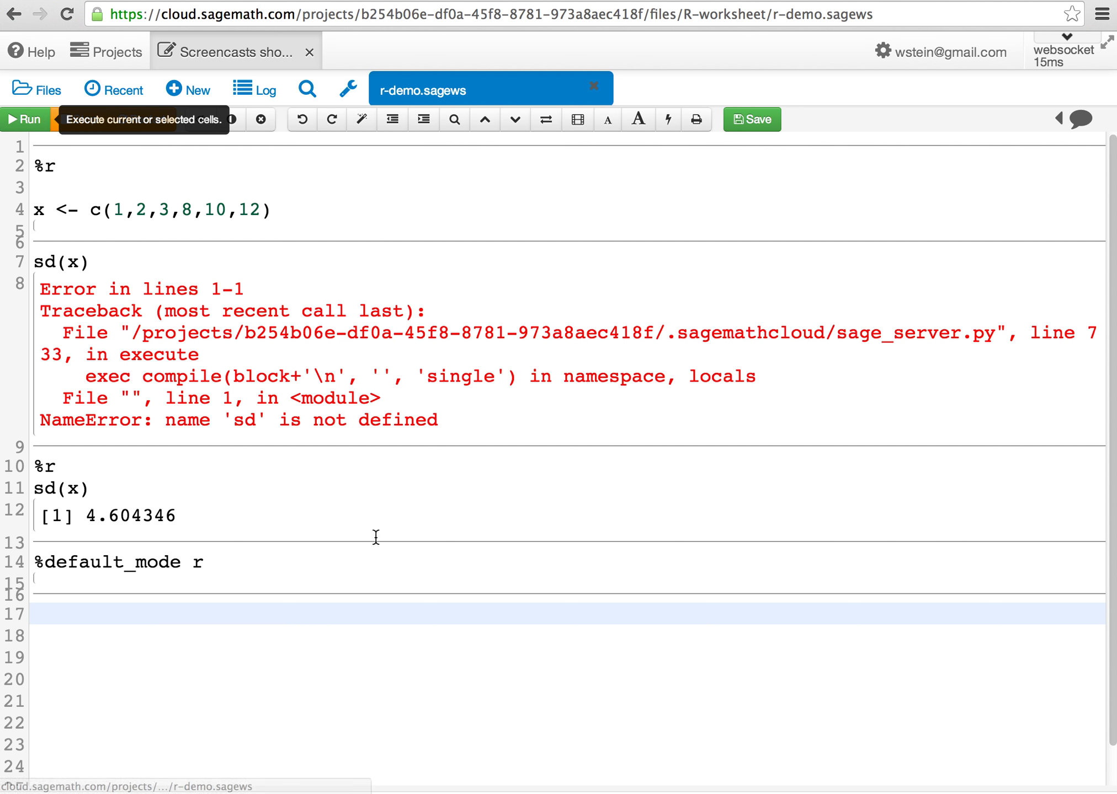
text(sd(x))
key(shift+Return)
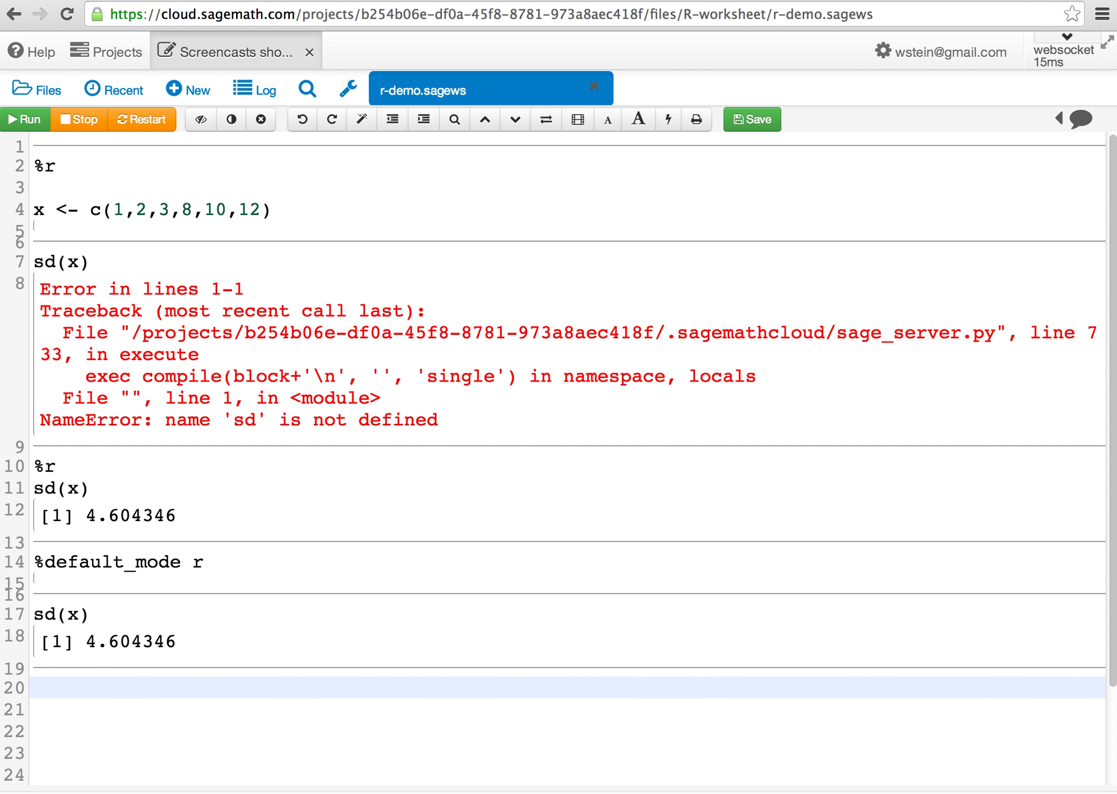
text(plot)
text((x))
Run plot(x) to draw a scatter plot of x against Index.
key(shift+Return)
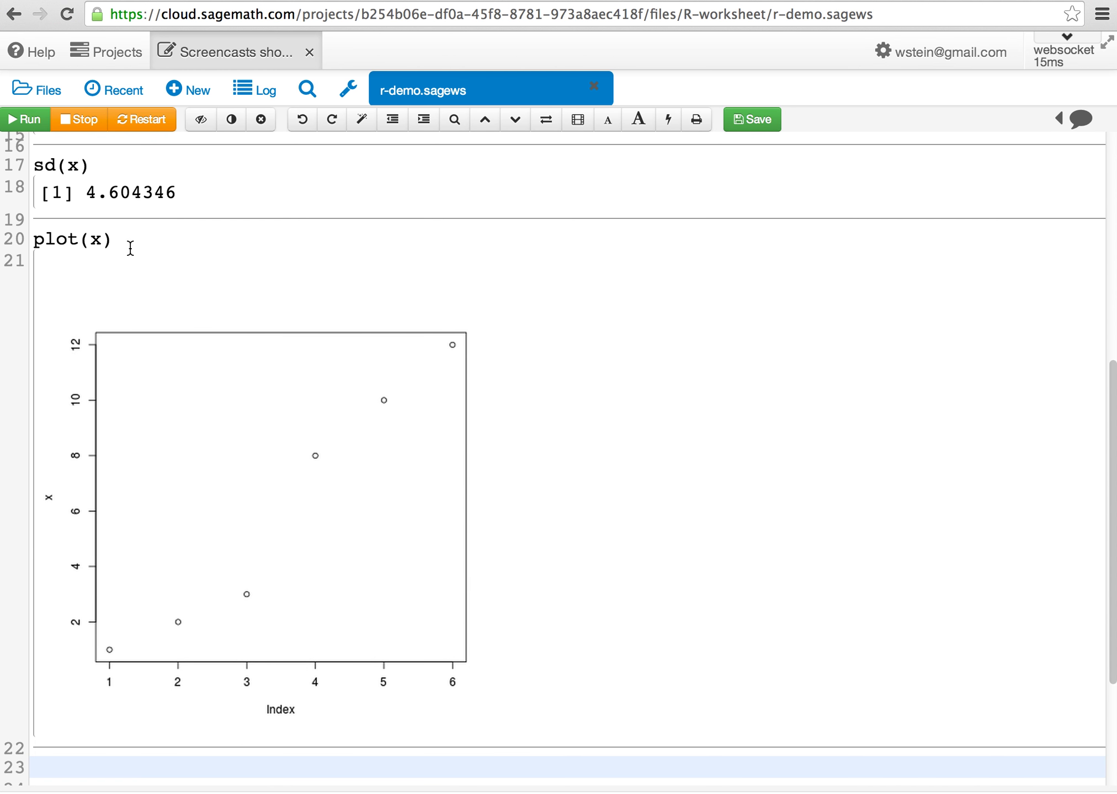
scroll(131, 250, up, 3)
scroll(131, 250, up, 3)
scroll(131, 250, up, 1)
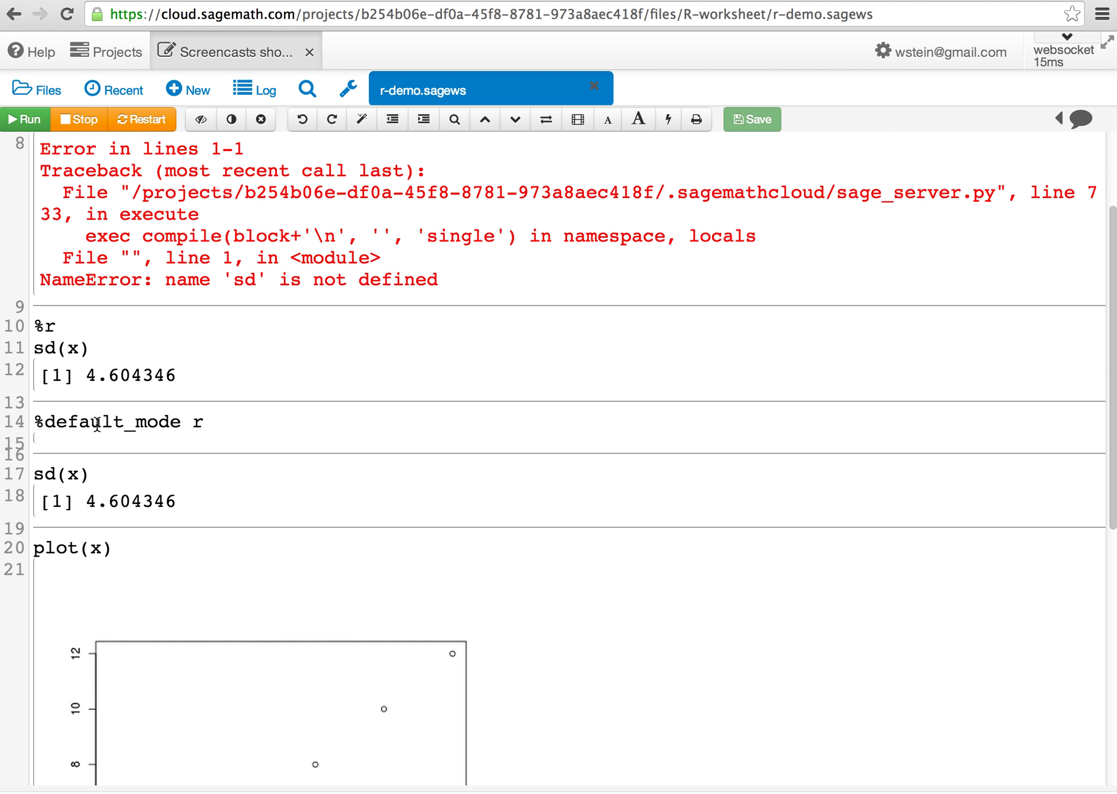
scroll(224, 426, down, 3)
scroll(224, 426, down, 3)
scroll(224, 426, down, 2)
text(%default_mode sage)
Run %default_mode sage, then sin(x), which returns the symbolic sin(x).
key(shift+Return)
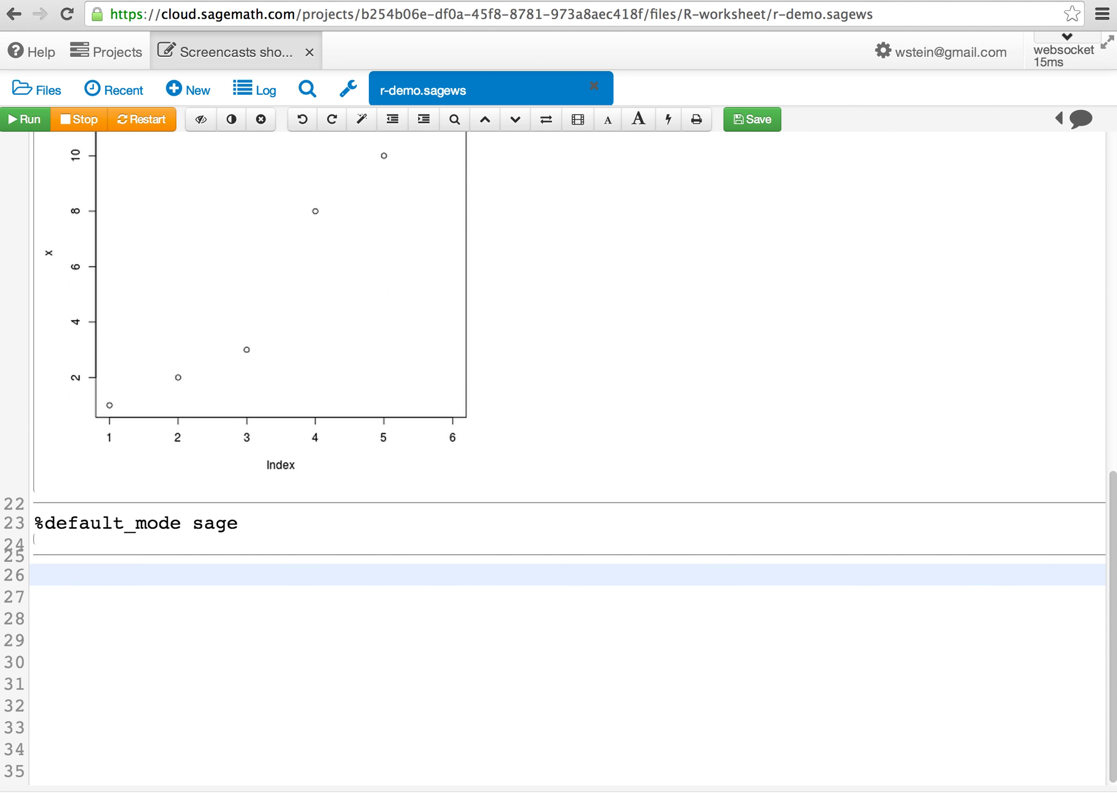
text(sin(x))
key(shift+Return)
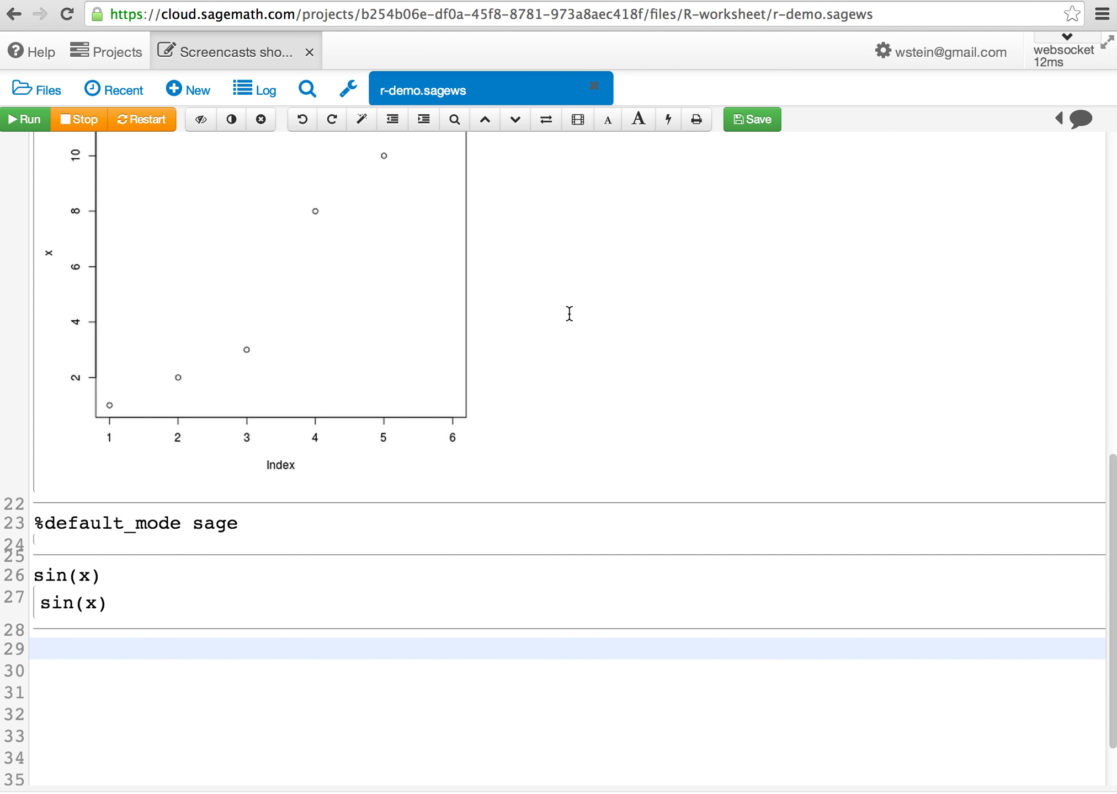